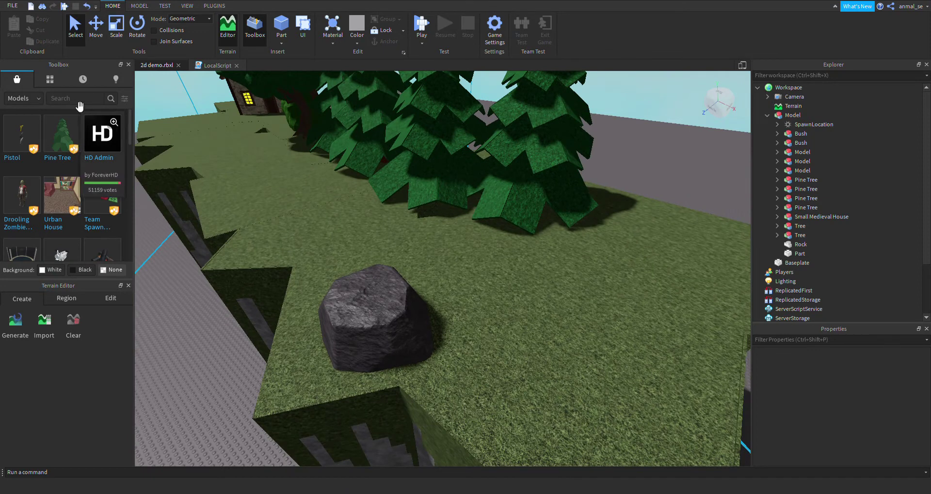
# Search the toolbox models for "ships" and browse the results
pyautogui.write('ships')
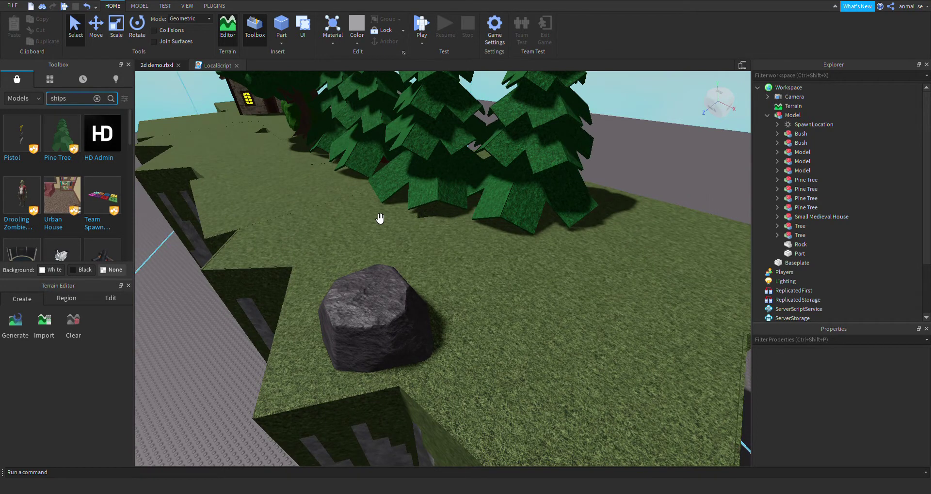
pyautogui.press('Return')
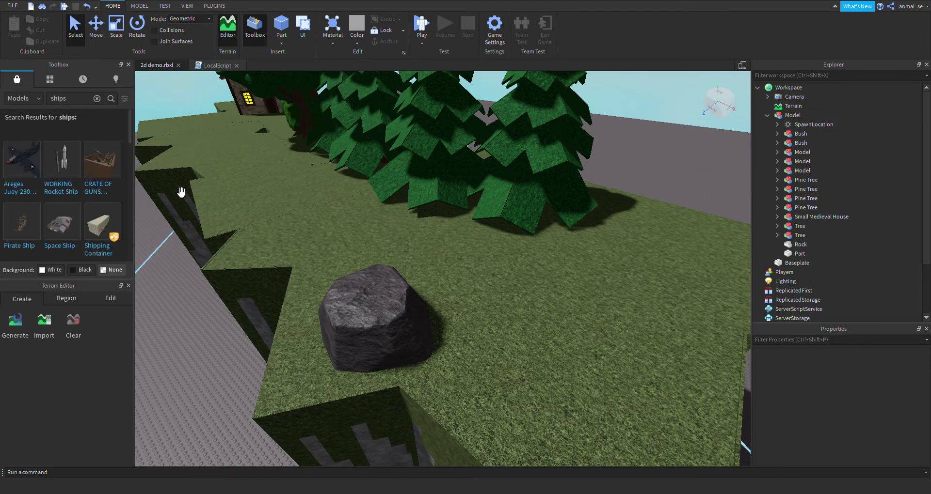
pyautogui.scroll(-5, 60, 194)
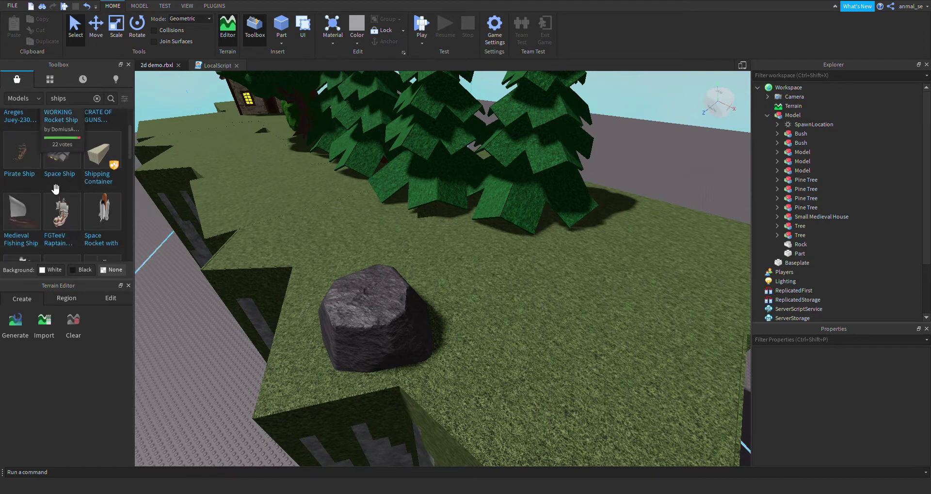
pyautogui.scroll(-3, 59, 189)
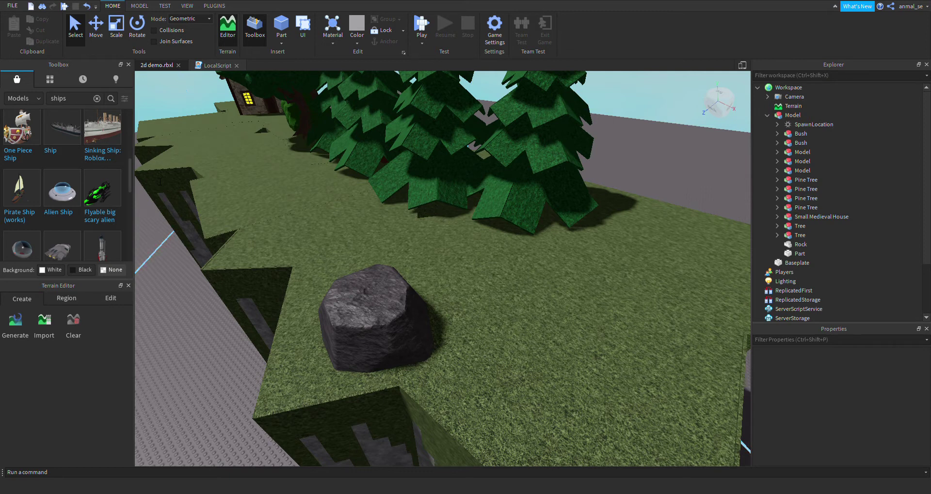
# Search the toolbox models for "spike" and place the single Spike model on the grass beside the rock
pyautogui.click(68, 99)
pyautogui.write('spike')
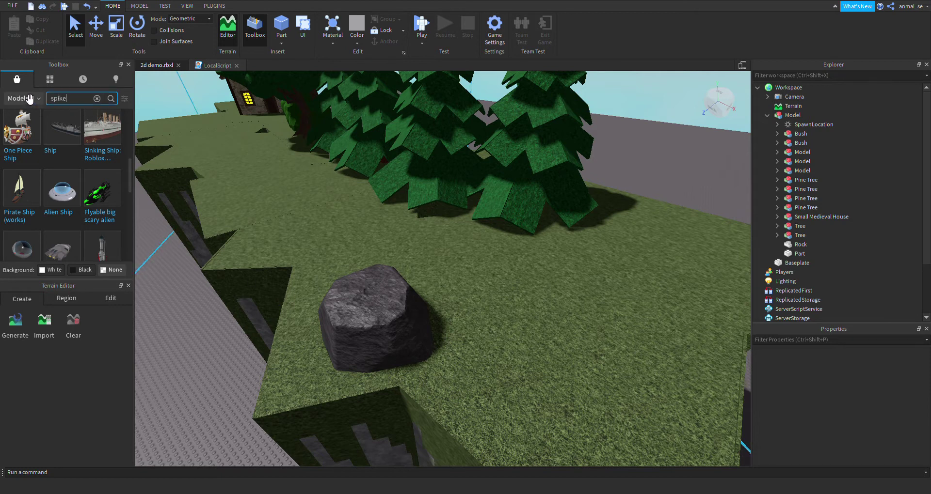
pyautogui.press('Return')
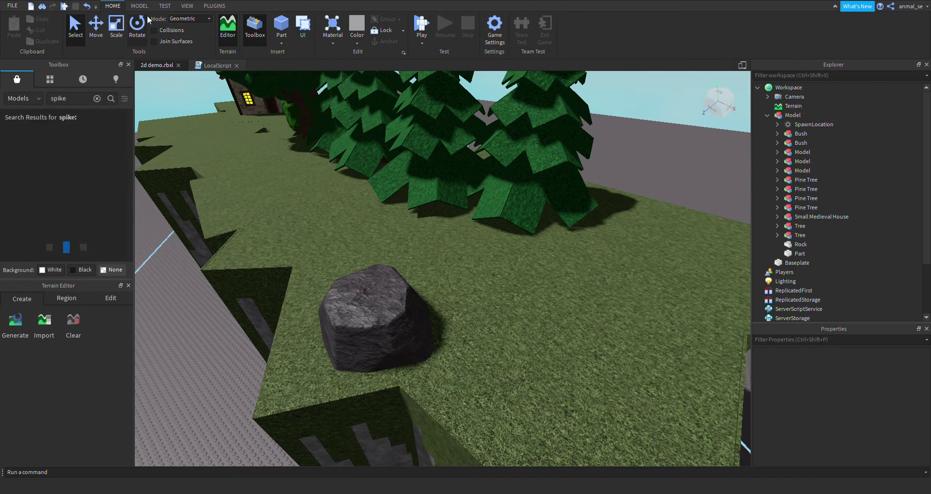
pyautogui.moveTo(62, 147)
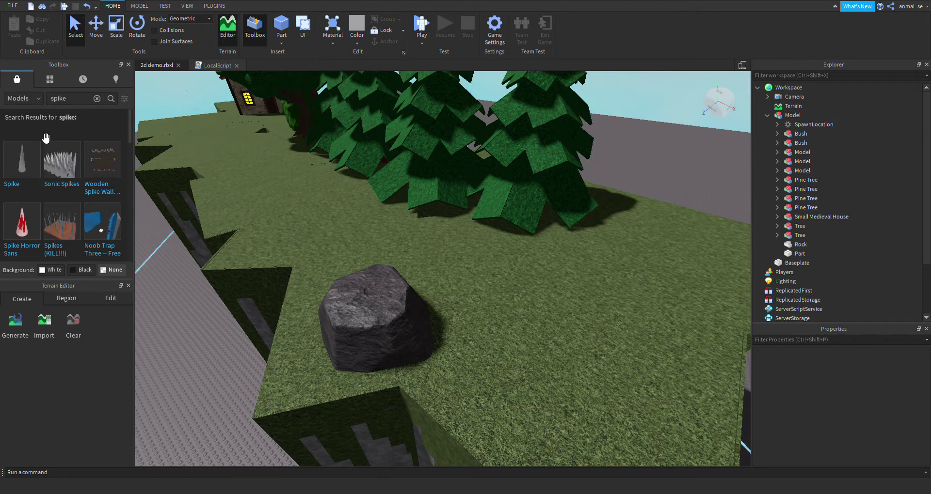
pyautogui.moveTo(24, 160)
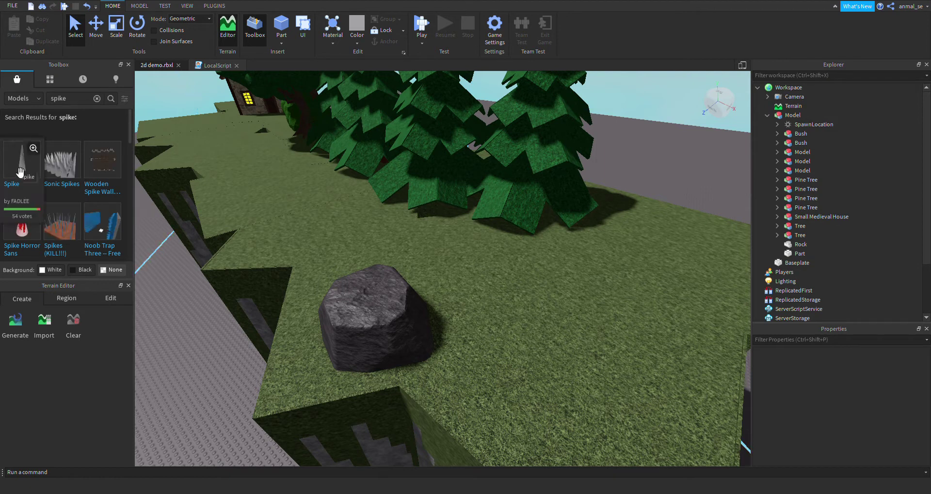
pyautogui.moveTo(20, 172); pyautogui.dragTo(312, 251)
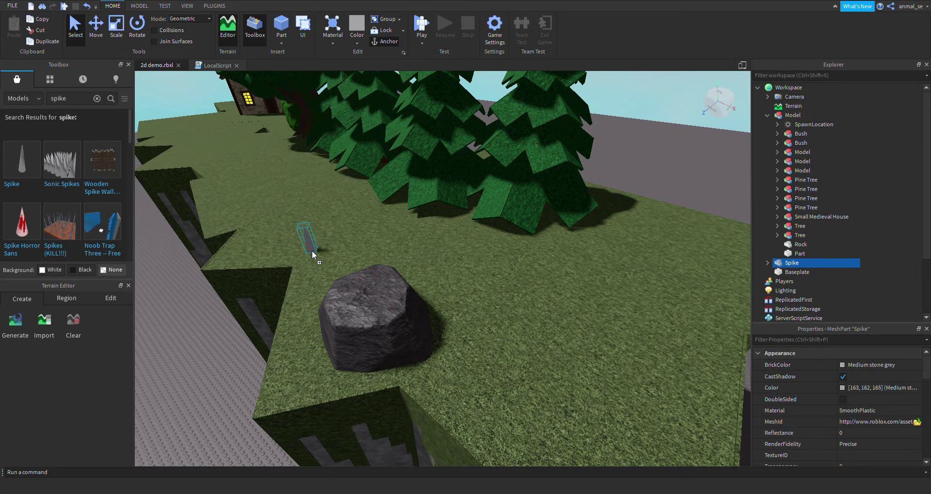
# Duplicate the spike five times, moving each copy along its blue axis to form an evenly spaced row of six
pyautogui.scroll(3, 402, 149)
pyautogui.moveTo(405, 151); pyautogui.dragTo(393, 181, button='right')
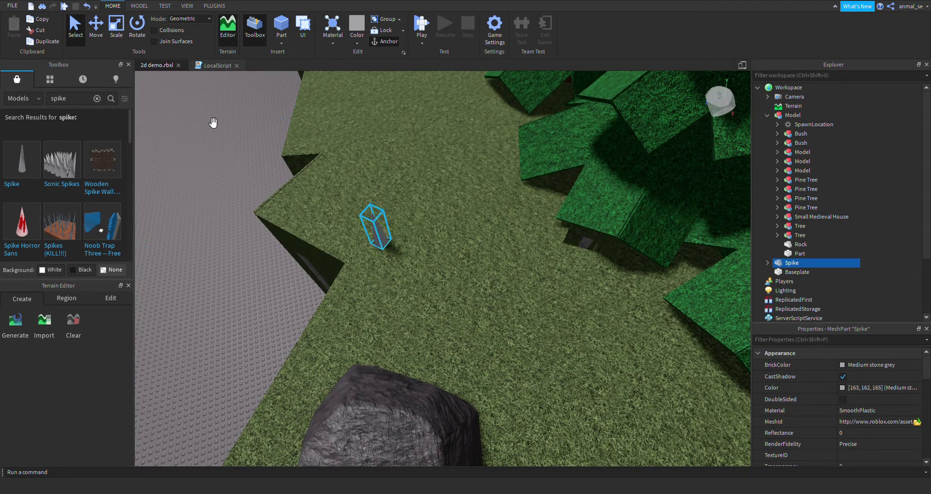
pyautogui.click(100, 34)
pyautogui.hotkey('ctrl', 'd')
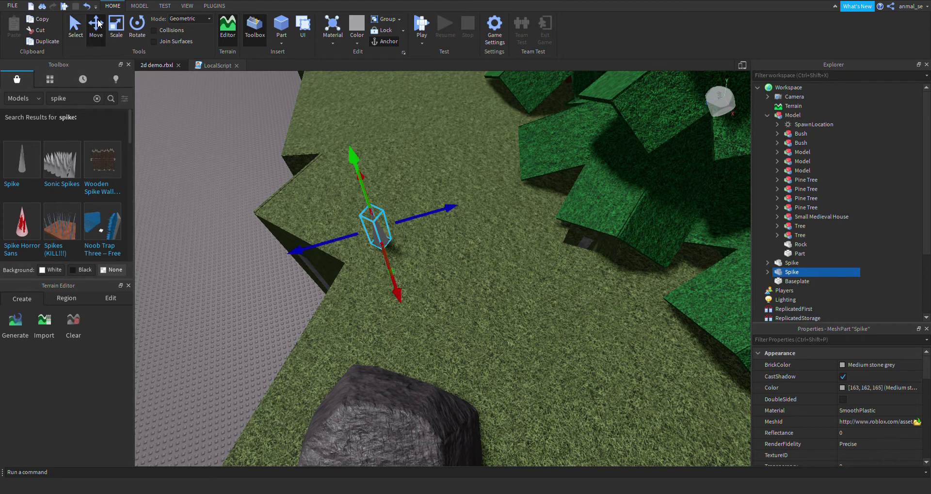
pyautogui.moveTo(433, 217); pyautogui.dragTo(523, 197)
pyautogui.hotkey('ctrl', 'd')
pyautogui.hotkey('ctrl', 'd')
pyautogui.hotkey('ctrl', 'd')
pyautogui.hotkey('ctrl', 'd')
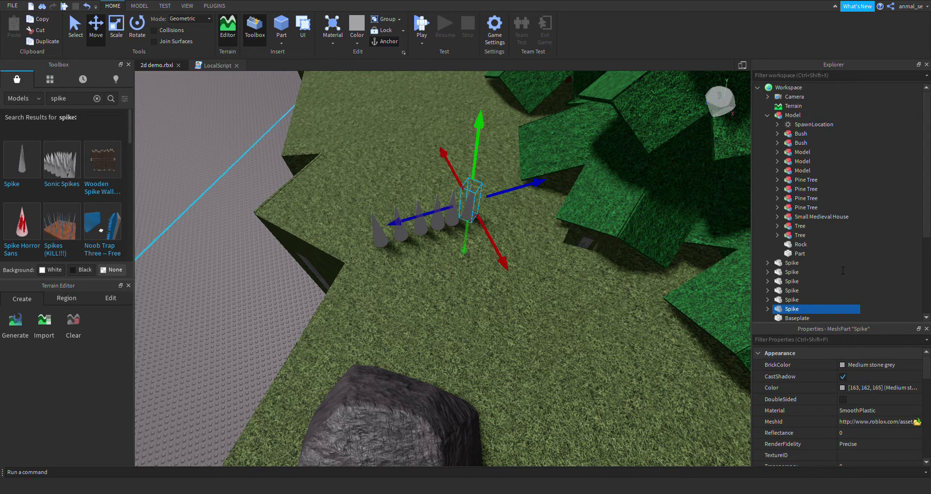
# Look at the first spike's child objects and extend the row with a seventh spike duplicated from the end one
pyautogui.click(766, 263)
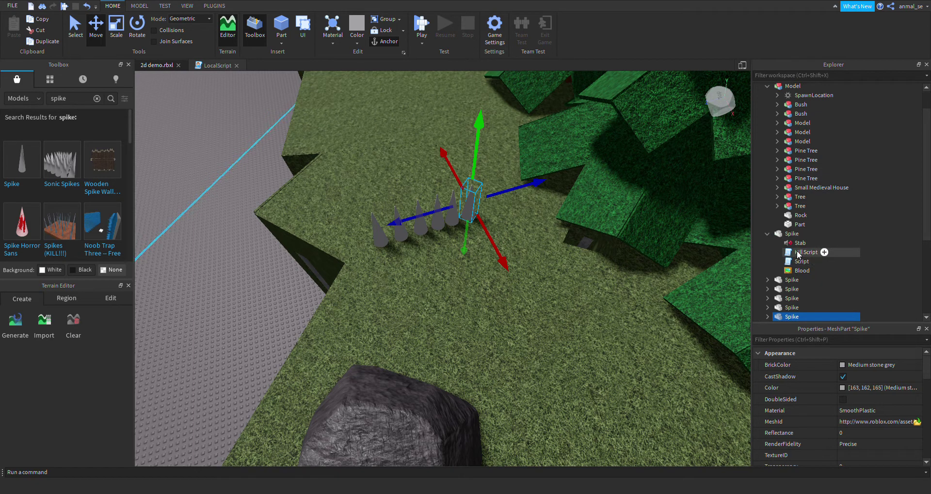
pyautogui.click(768, 233)
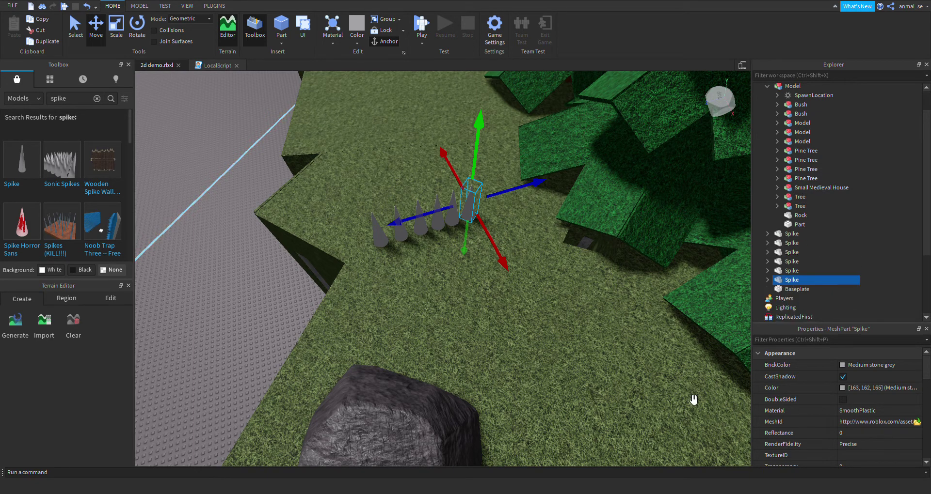
pyautogui.moveTo(588, 331)
pyautogui.mouseDown(button='right')
pyautogui.moveTo(599, 332)
pyautogui.moveTo(571, 326)
pyautogui.moveTo(583, 327)
pyautogui.mouseUp(button='right')
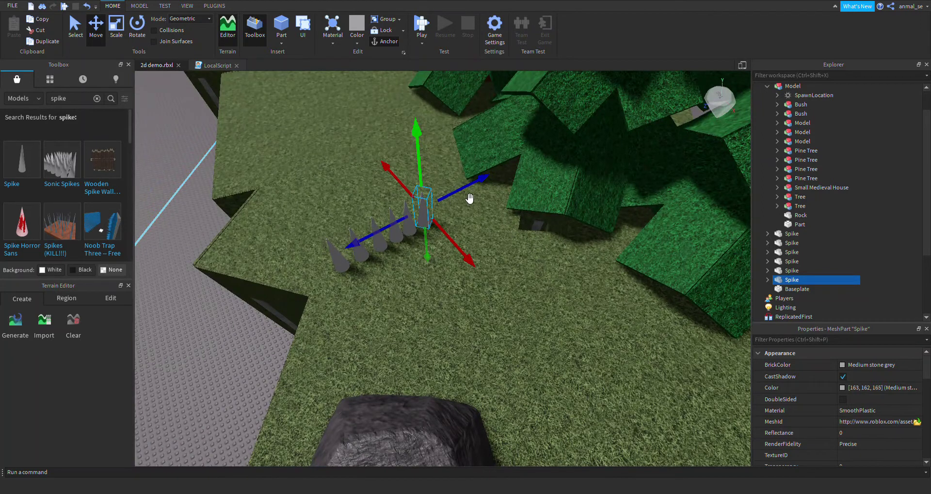
pyautogui.hotkey('ctrl', 'd')
pyautogui.moveTo(480, 189); pyautogui.dragTo(495, 183)
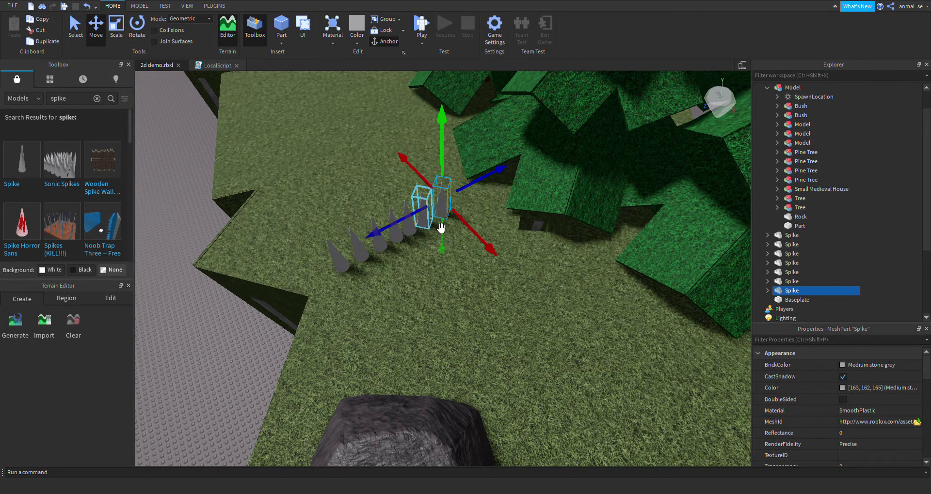
# Select all seven spikes and duplicate the row twice, offsetting the copies along the red axis to form three parallel rows
pyautogui.keyDown('ctrl'); pyautogui.click(412, 231); pyautogui.keyUp('ctrl')
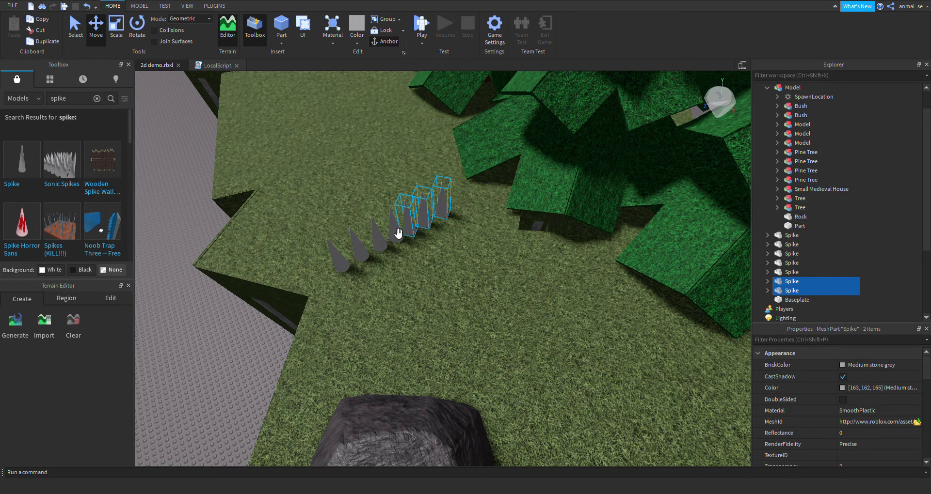
pyautogui.keyDown('ctrl'); pyautogui.click(395, 231); pyautogui.keyUp('ctrl')
pyautogui.keyDown('ctrl'); pyautogui.click(380, 243); pyautogui.keyUp('ctrl')
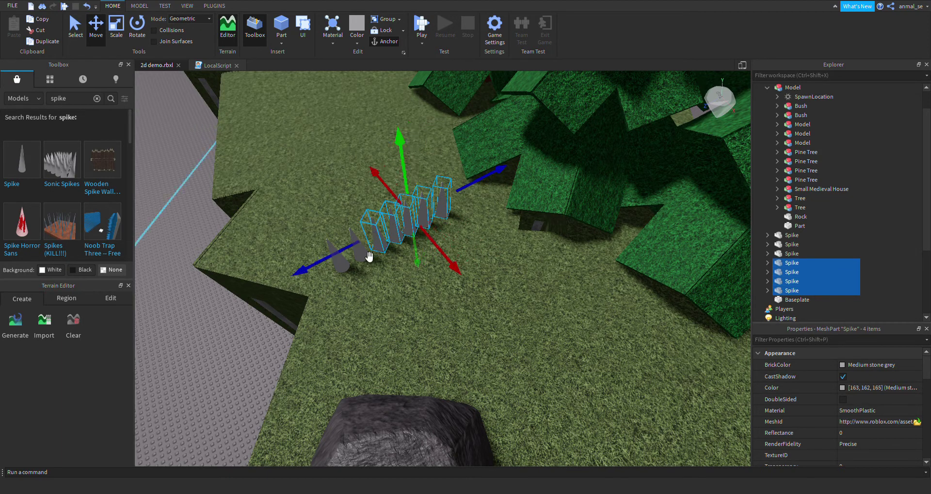
pyautogui.keyDown('ctrl'); pyautogui.click(352, 259); pyautogui.keyUp('ctrl')
pyautogui.keyDown('ctrl'); pyautogui.click(343, 271); pyautogui.keyUp('ctrl')
pyautogui.keyDown('ctrl'); pyautogui.click(344, 275); pyautogui.keyUp('ctrl')
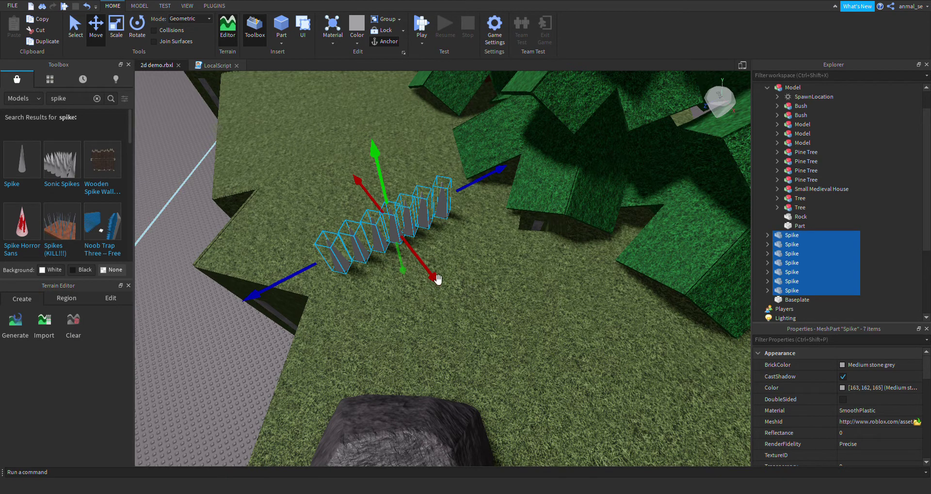
pyautogui.hotkey('ctrl', 'd')
pyautogui.moveTo(433, 285); pyautogui.dragTo(470, 291)
pyautogui.moveTo(524, 265); pyautogui.dragTo(540, 255, button='right')
pyautogui.press('a')
pyautogui.moveTo(514, 218); pyautogui.dragTo(522, 216)
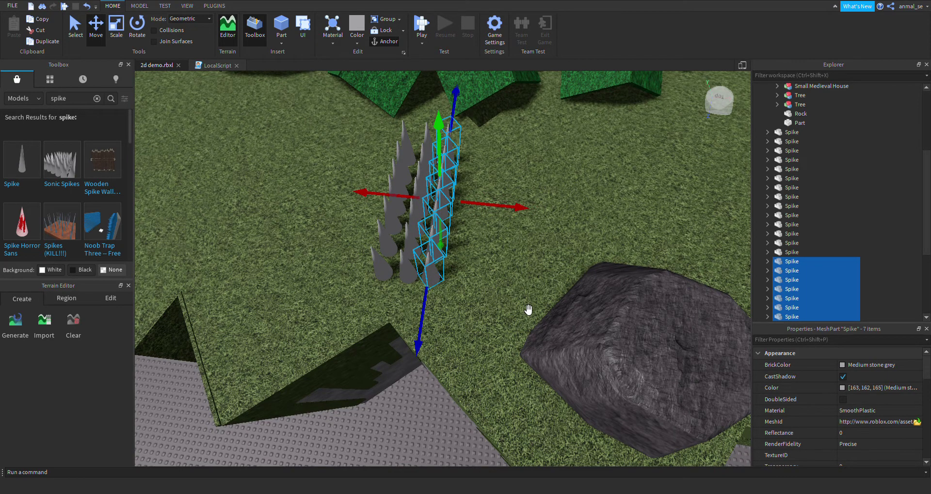
# Clear the spike selection and select the main Model in the Workspace
pyautogui.moveTo(487, 239); pyautogui.dragTo(530, 245, button='right')
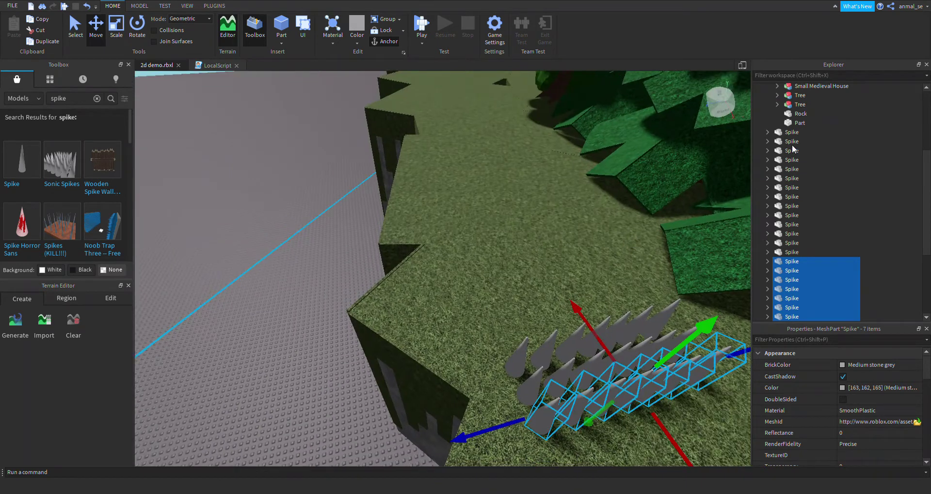
pyautogui.scroll(5, 792, 144)
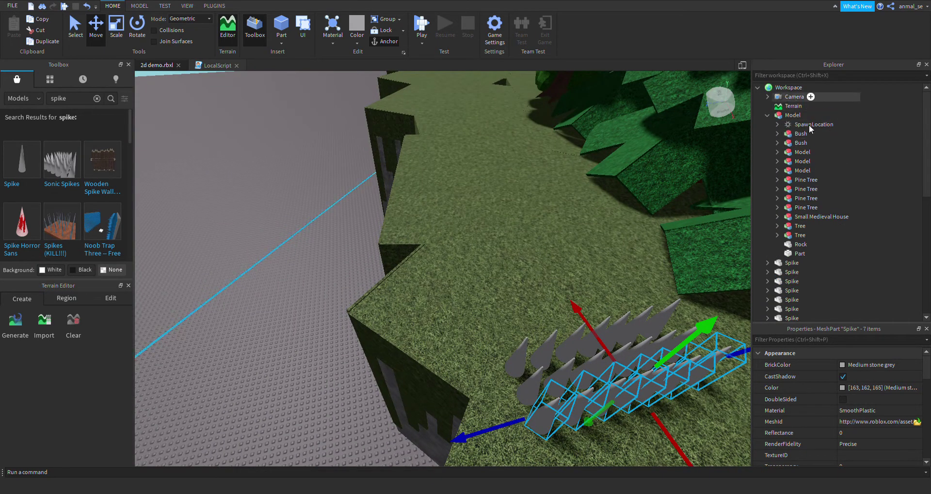
pyautogui.click(685, 190)
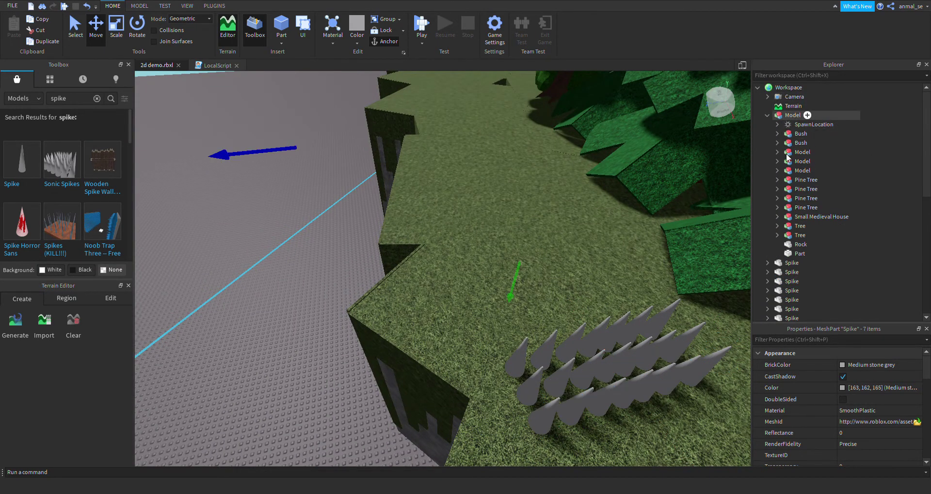
pyautogui.click(793, 115)
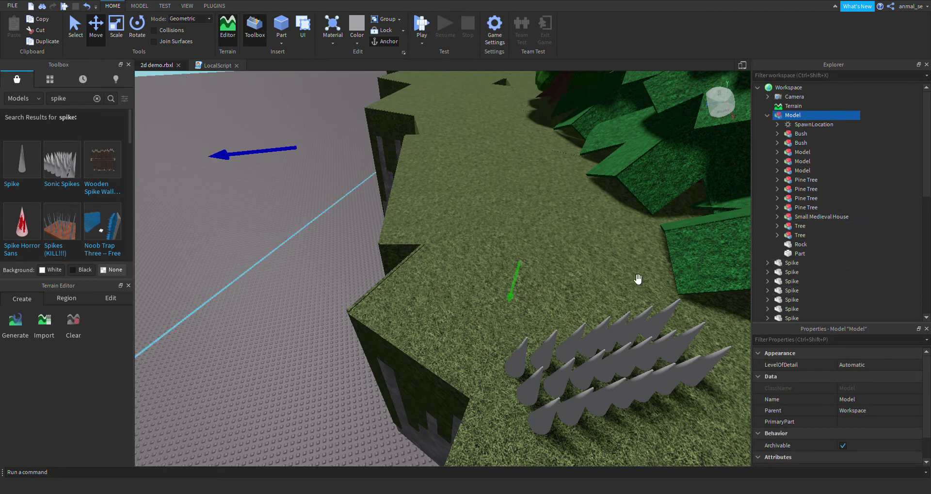
# Open the LocalScript and add the comment "--модель в описании" on a new line below the final "end)"
pyautogui.click(215, 66)
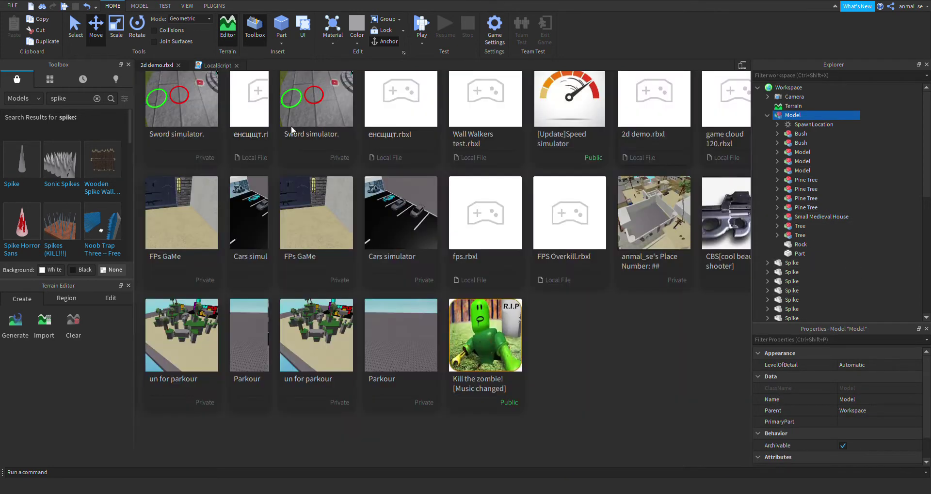
pyautogui.click(217, 64)
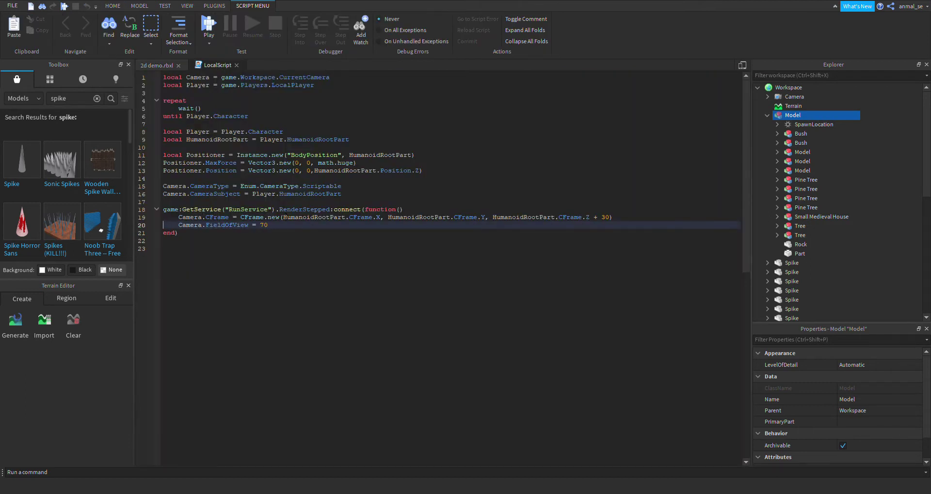
pyautogui.click(189, 235)
pyautogui.press('Return')
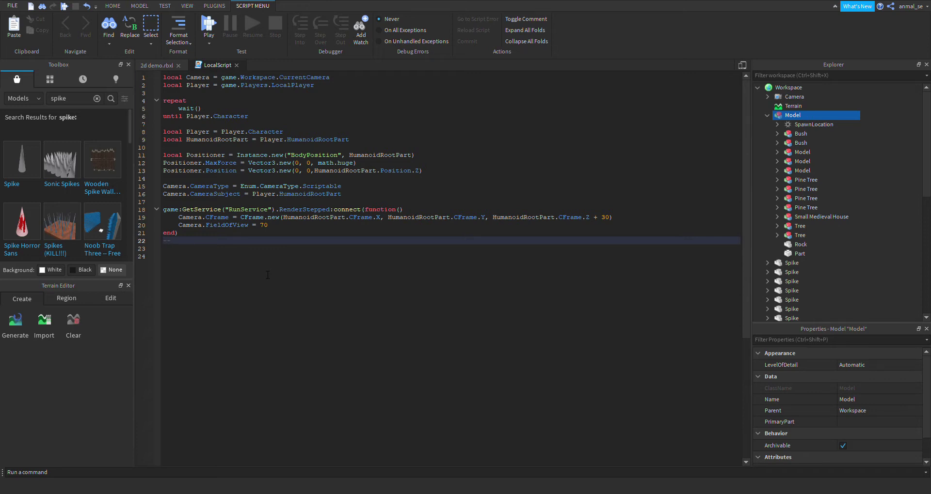
pyautogui.write('--Mode')
pyautogui.press('BackSpace')
pyautogui.press('BackSpace')
pyautogui.press('BackSpace')
pyautogui.write('Mo')
pyautogui.write('дел')
pyautogui.write(' в оп')
pyautogui.write('исан')
pyautogui.write('ь')
pyautogui.press('Down')
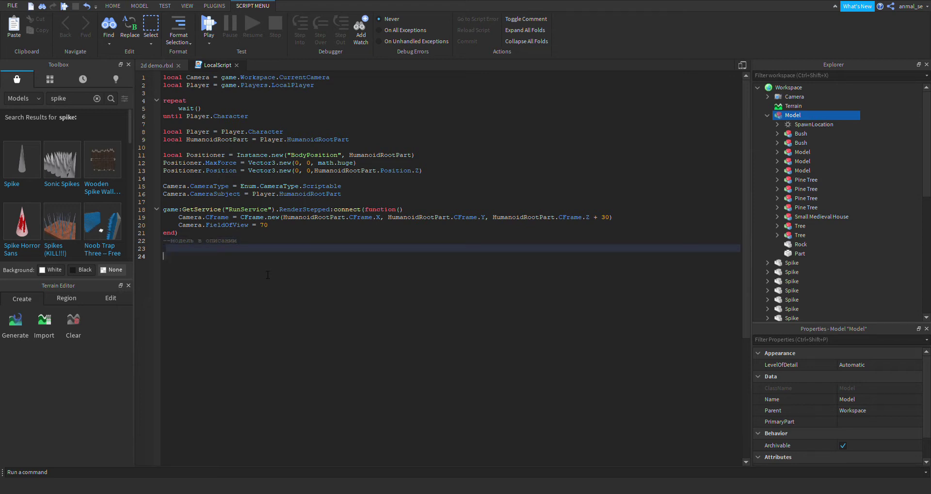
# Extend the comment with ". если наберем 9 лайков то я сниму продолжение" and highlight the whole line
pyautogui.press('Up')
pyautogui.press('End')
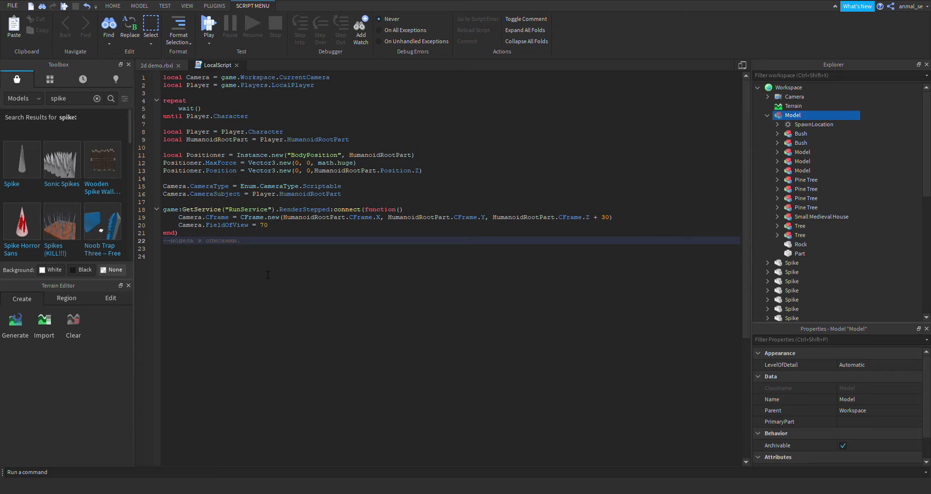
pyautogui.write('и')
pyautogui.write(' наб')
pyautogui.write('ерем 9 лайков то сн')
pyautogui.write('лж')
pyautogui.press('BackSpace')
pyautogui.press('BackSpace')
pyautogui.write('я сниму продолжение')
pyautogui.moveTo(164, 242); pyautogui.dragTo(450, 246)
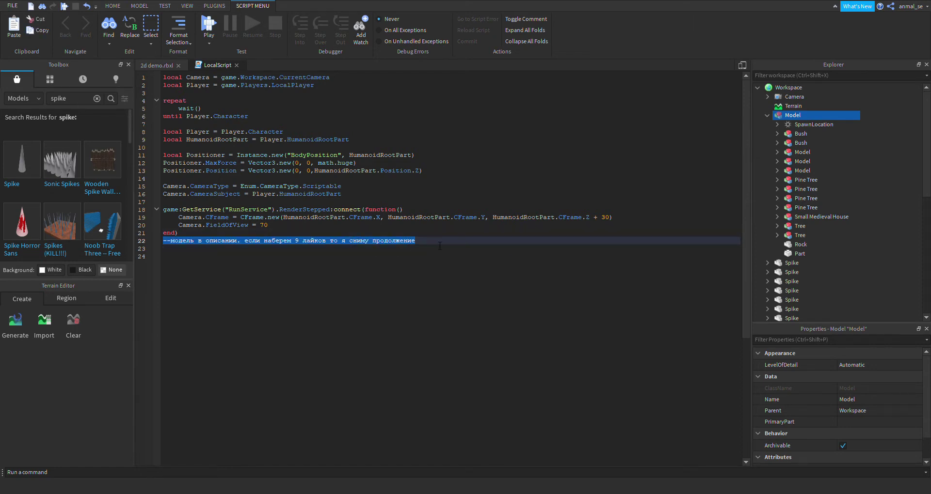
# Return to the 2d demo.rbxl scene, insert a new Model object into the Workspace and select it
pyautogui.click(156, 66)
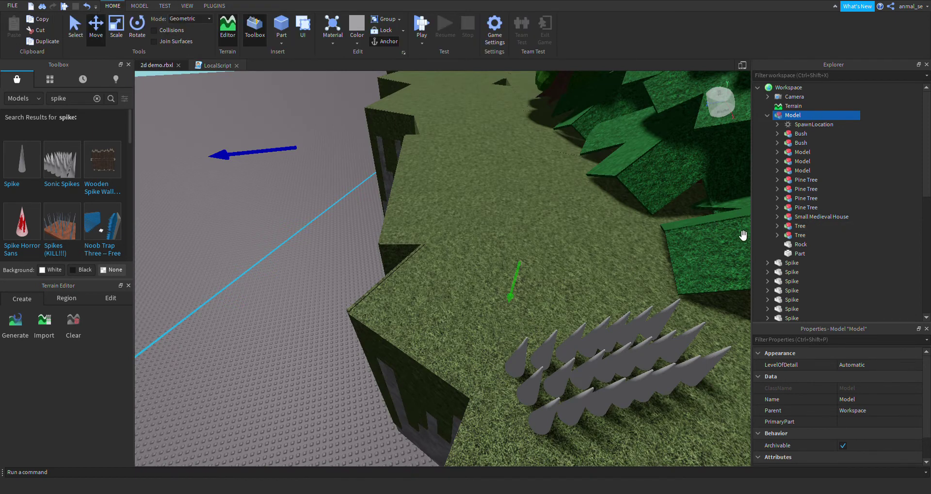
pyautogui.scroll(-2, 645, 274)
pyautogui.scroll(-2, 645, 274)
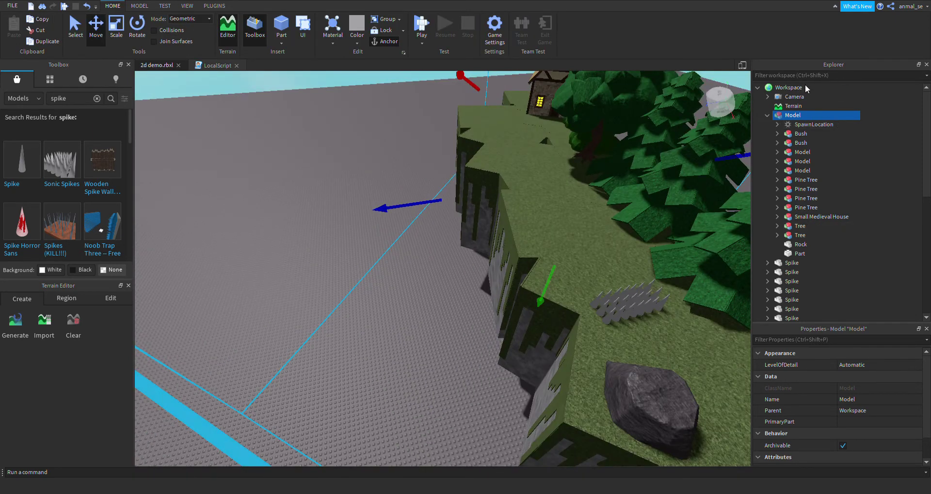
pyautogui.click(784, 214)
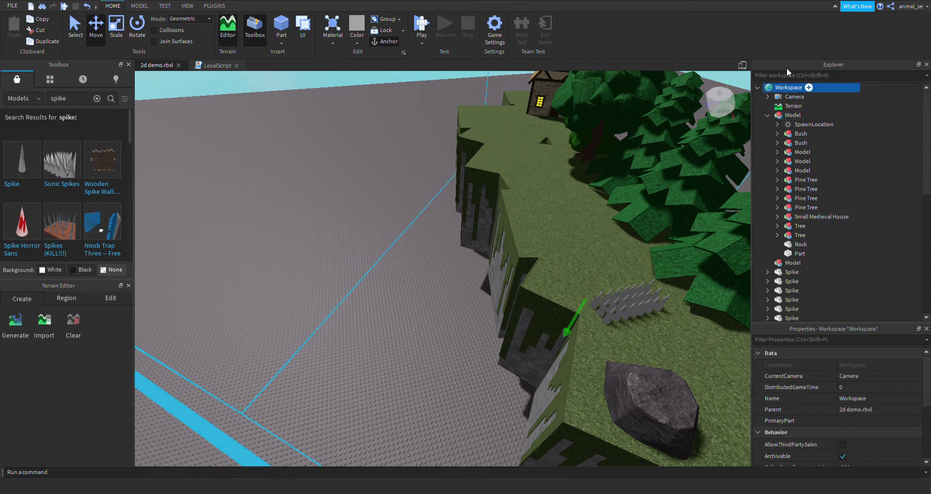
pyautogui.click(791, 265)
# Move all the loose Spike parts into the new Model in the Workspace and collapse it
pyautogui.scroll(-6, 790, 145)
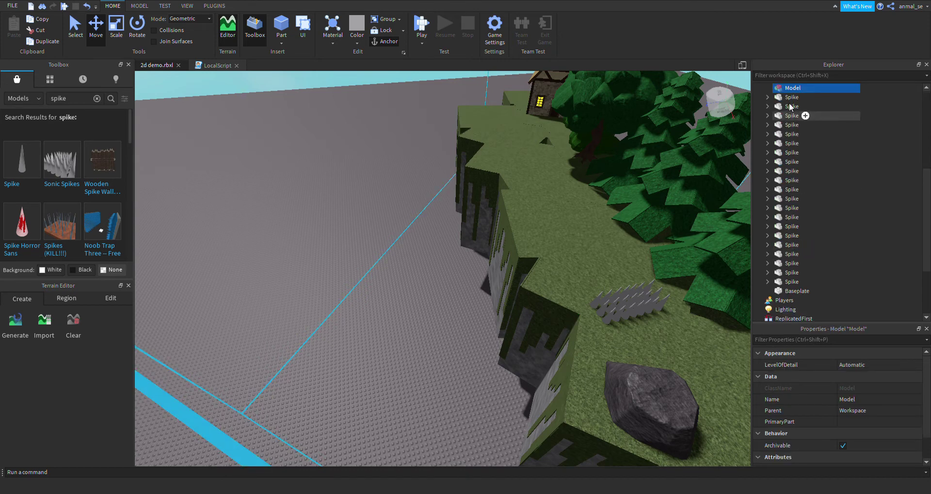
pyautogui.click(790, 97)
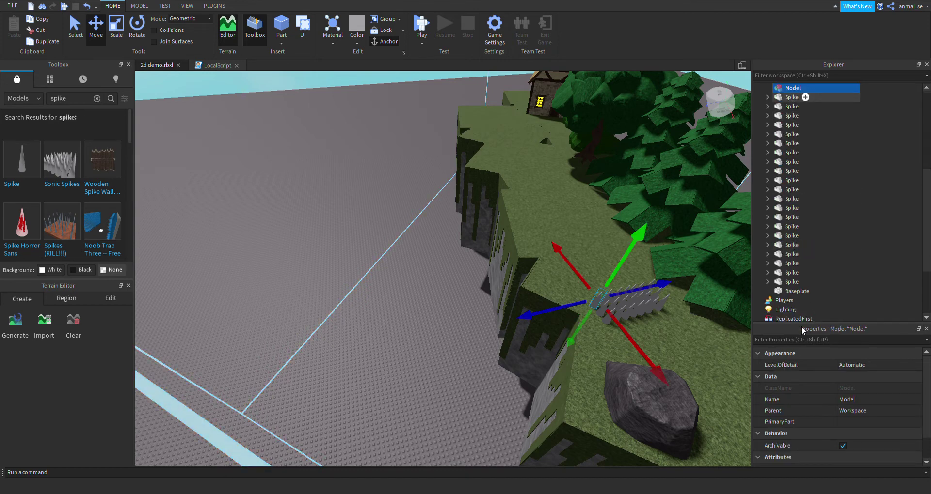
pyautogui.keyDown('shift'); pyautogui.click(790, 282); pyautogui.keyUp('shift')
pyautogui.moveTo(804, 97); pyautogui.dragTo(804, 89)
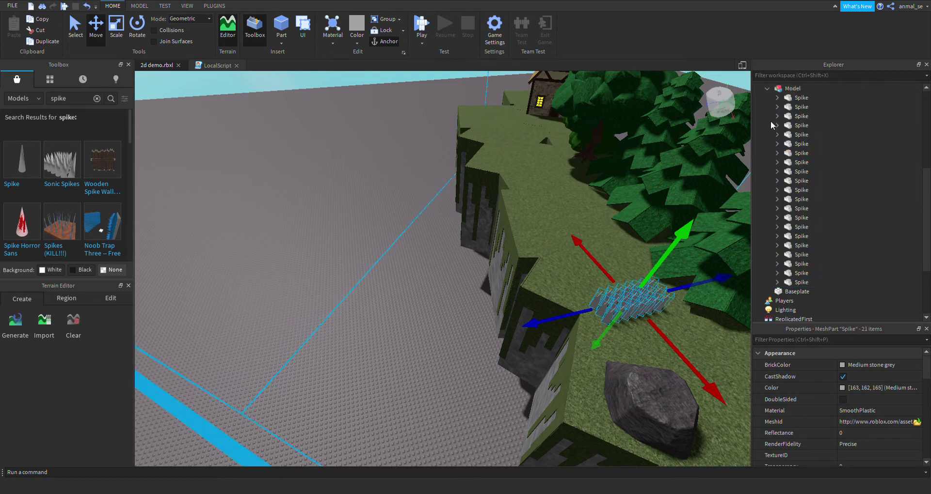
pyautogui.click(766, 88)
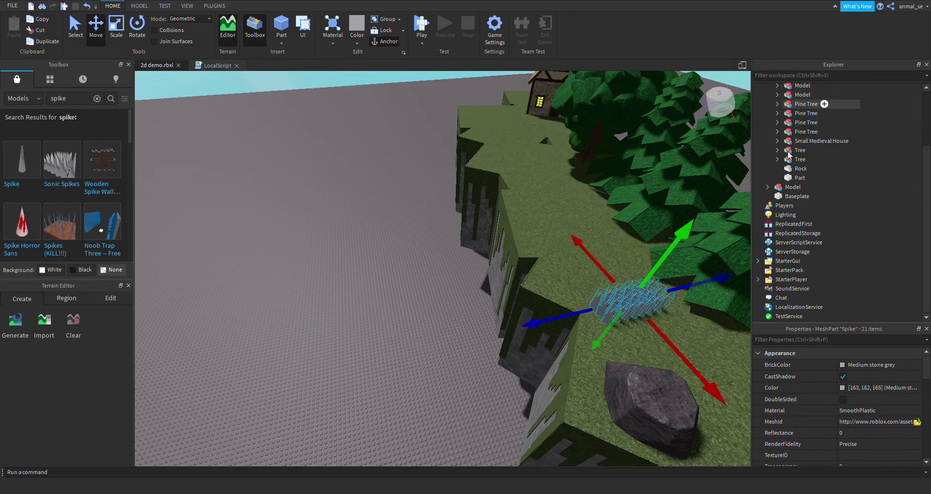
# Collapse the main Model, duplicate the spike Model twice and space the copies along the grass path towards the house
pyautogui.scroll(3, 787, 149)
pyautogui.click(799, 167)
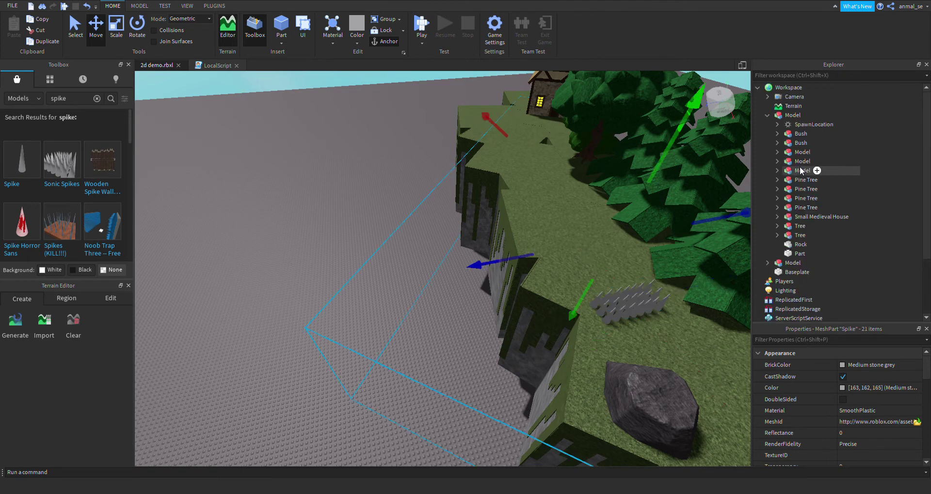
pyautogui.click(767, 115)
pyautogui.click(793, 124)
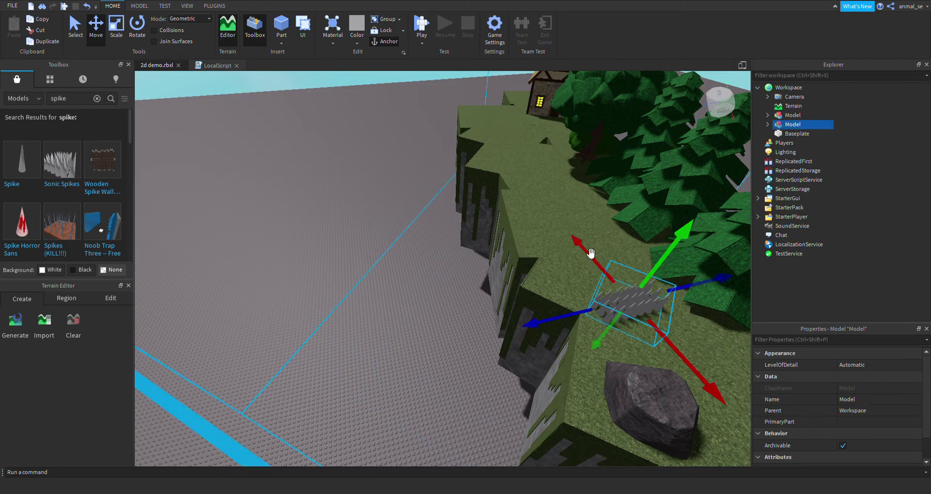
pyautogui.hotkey('ctrl', 'd')
pyautogui.moveTo(553, 209); pyautogui.dragTo(499, 147)
pyautogui.hotkey('ctrl', 'd')
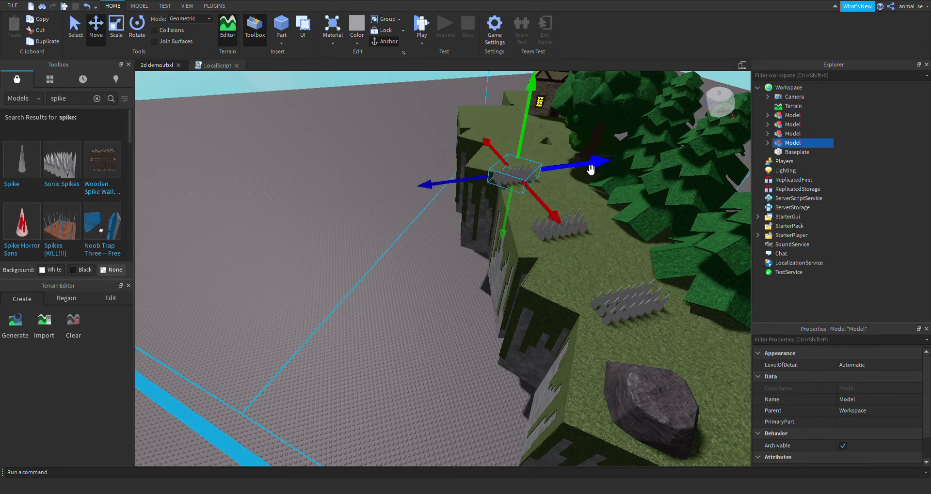
pyautogui.moveTo(590, 169); pyautogui.dragTo(597, 168)
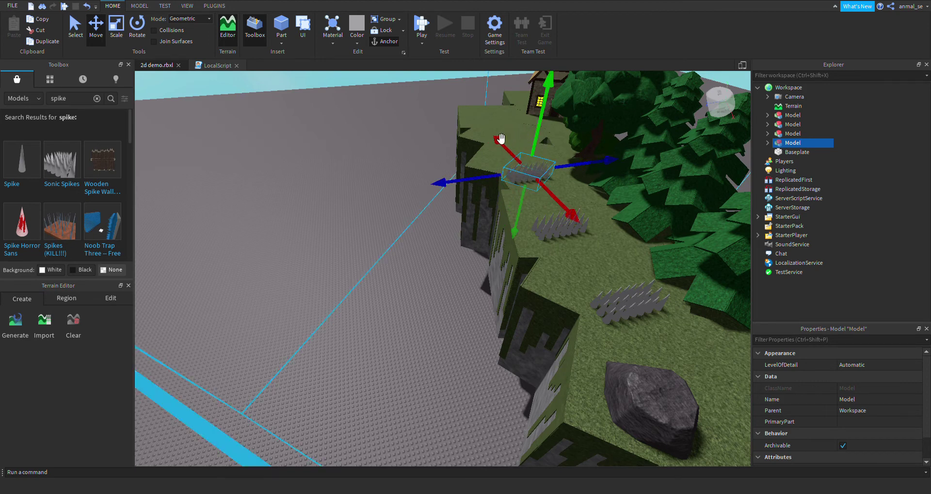
# Duplicate the spike Model a third time and place the copy further along the path near the house
pyautogui.hotkey('ctrl', 'd')
pyautogui.moveTo(501, 139); pyautogui.dragTo(484, 125)
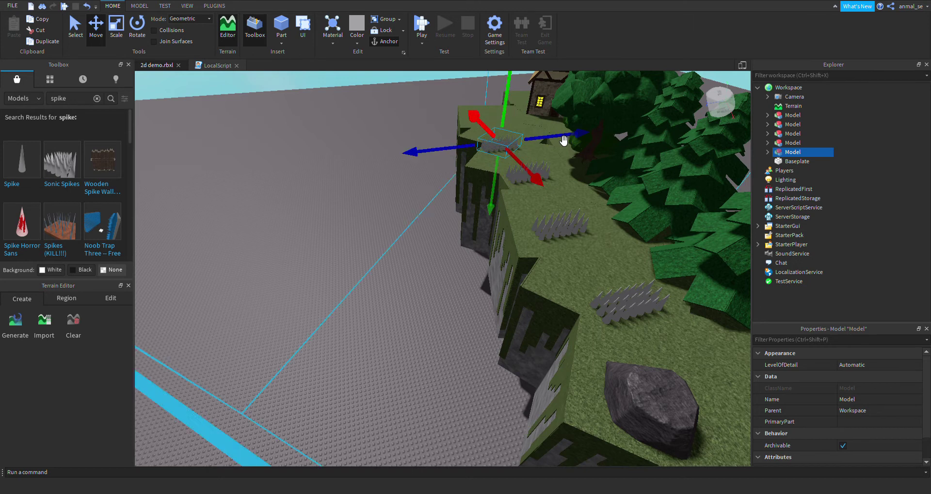
pyautogui.moveTo(563, 140); pyautogui.dragTo(571, 141)
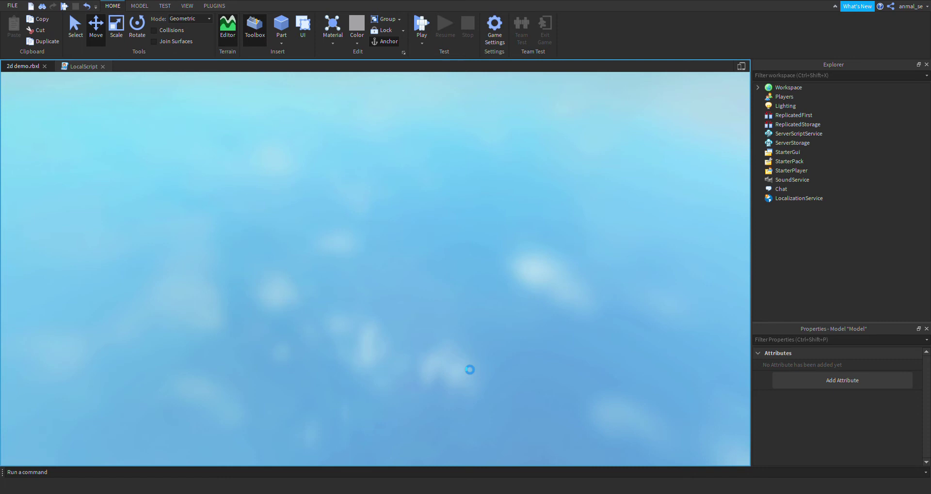
# Start a playtest and move the character past the rock to the first spike group
pyautogui.press('F5')
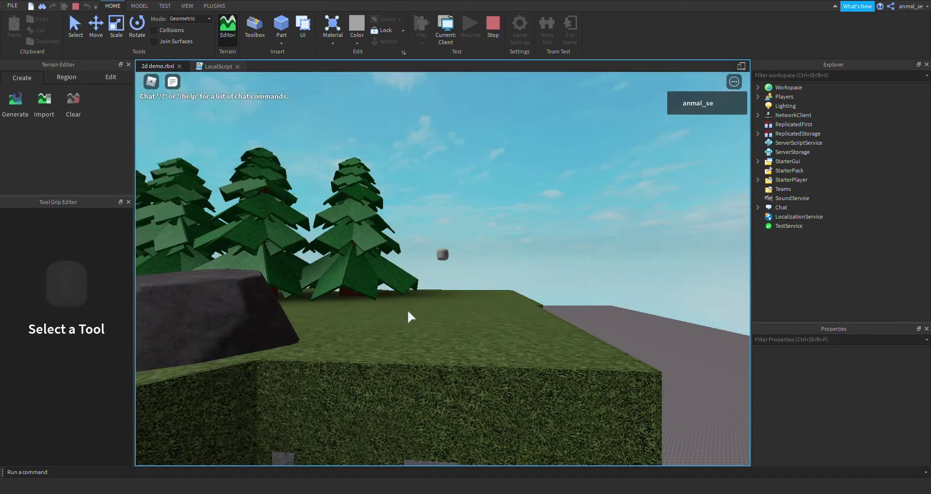
pyautogui.press('a')
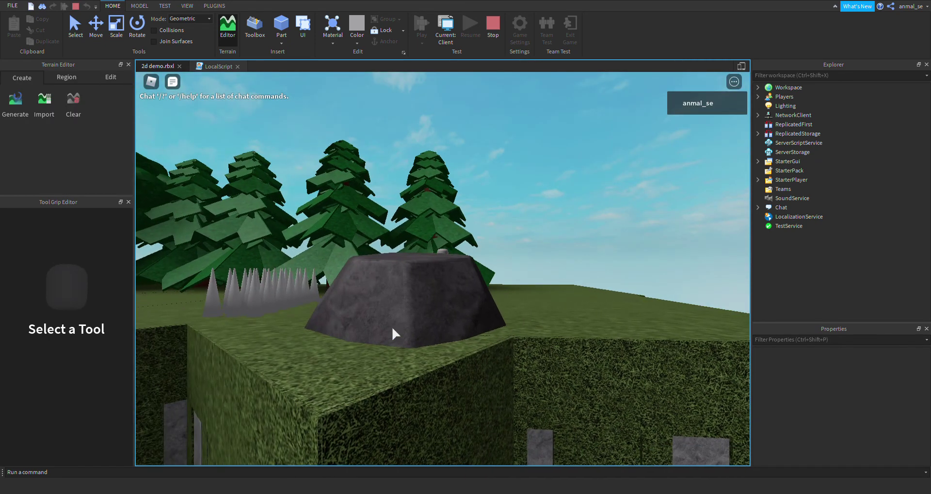
pyautogui.press('a')
pyautogui.press('a')
pyautogui.press('a')
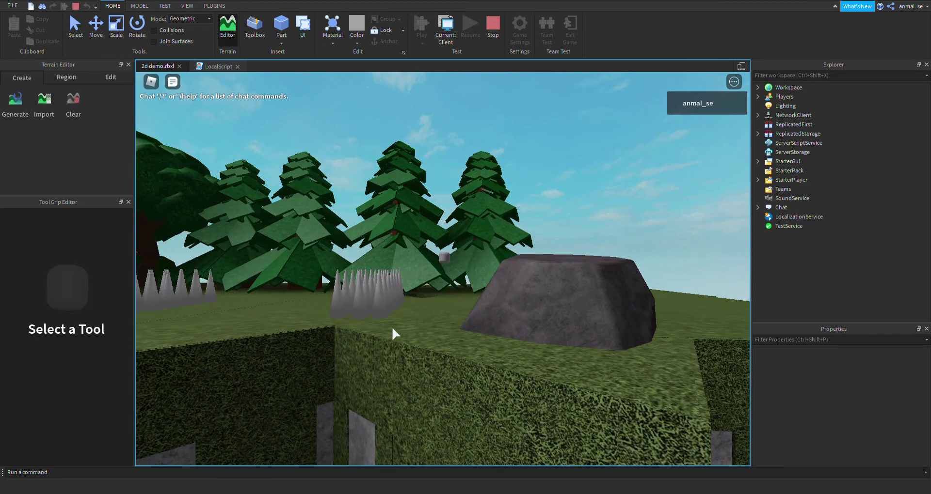
pyautogui.press('space')
pyautogui.press('space')
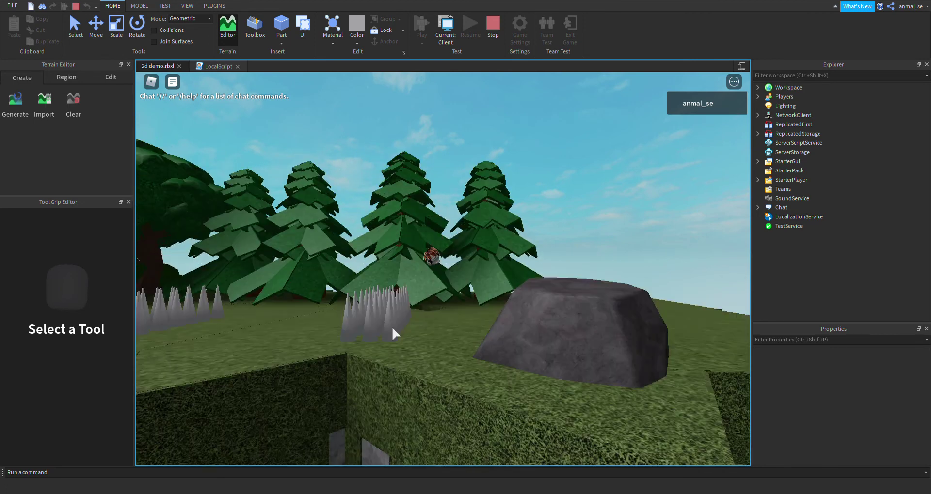
# Test the obstacles by jumping the character over the successive spike groups towards the house
pyautogui.press('w')
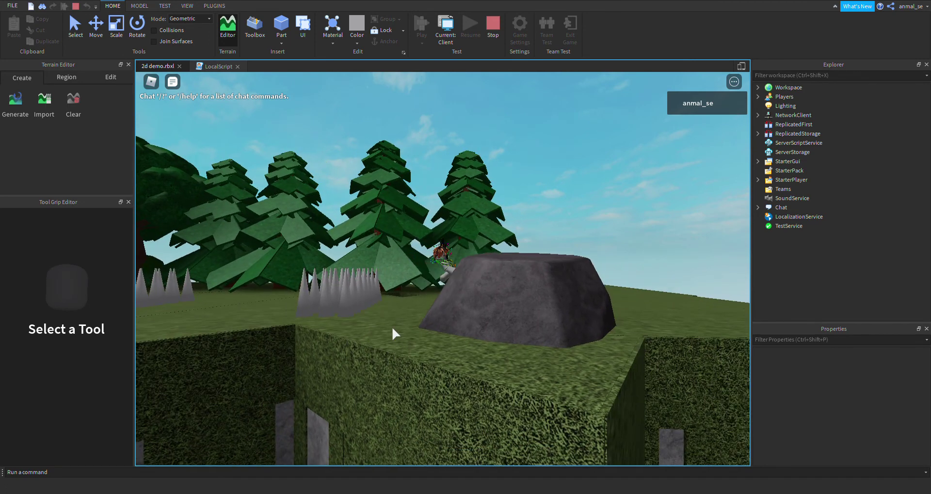
pyautogui.press('a')
pyautogui.press('space')
pyautogui.press('a')
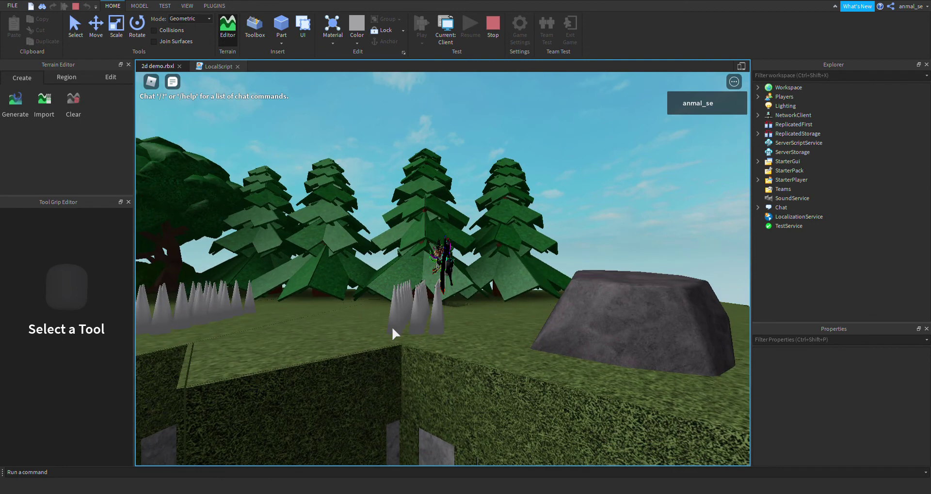
pyautogui.press('w')
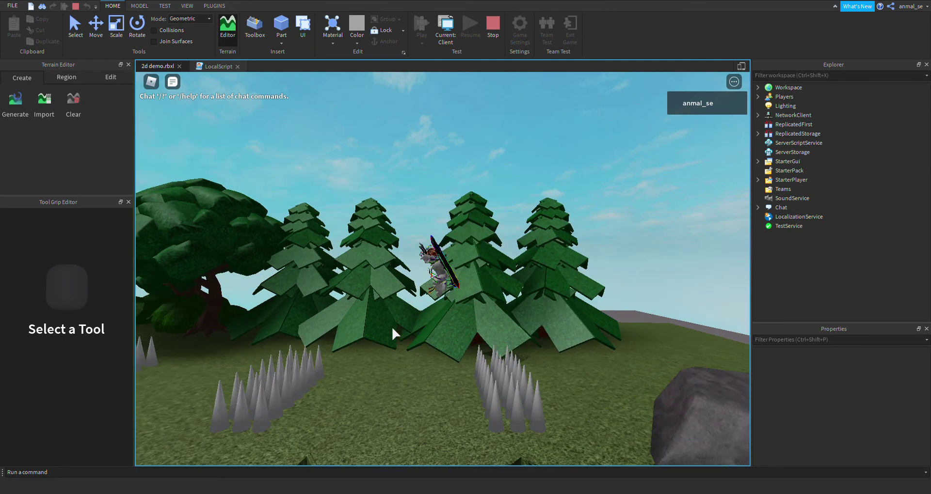
pyautogui.press('a')
pyautogui.press('space')
pyautogui.press('a')
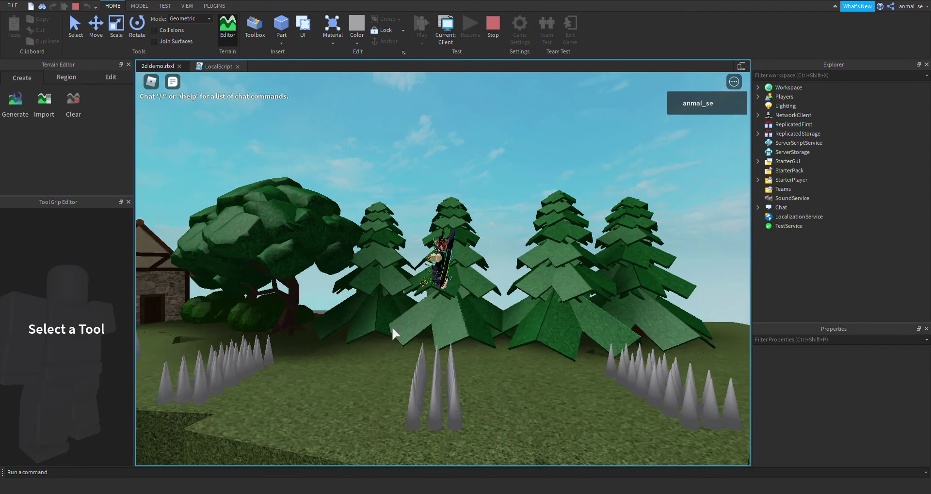
pyautogui.press('a')
pyautogui.press('space')
pyautogui.press('a')
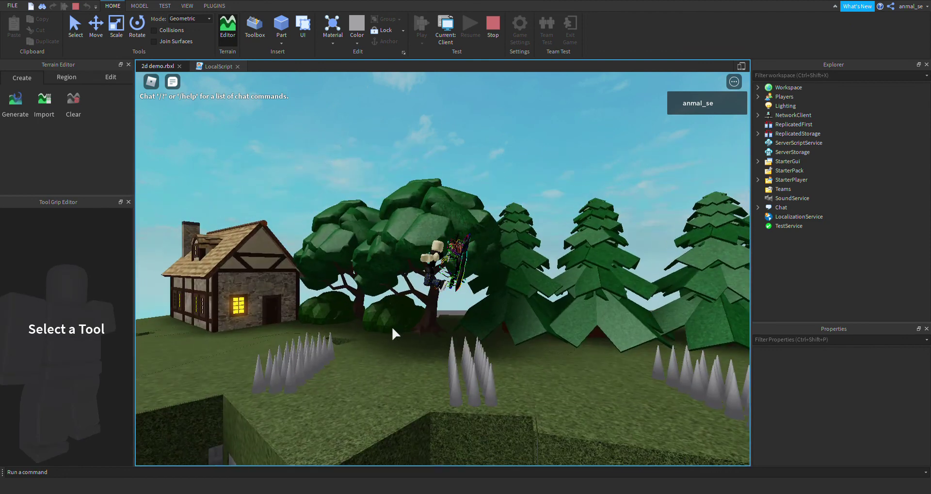
pyautogui.press('s')
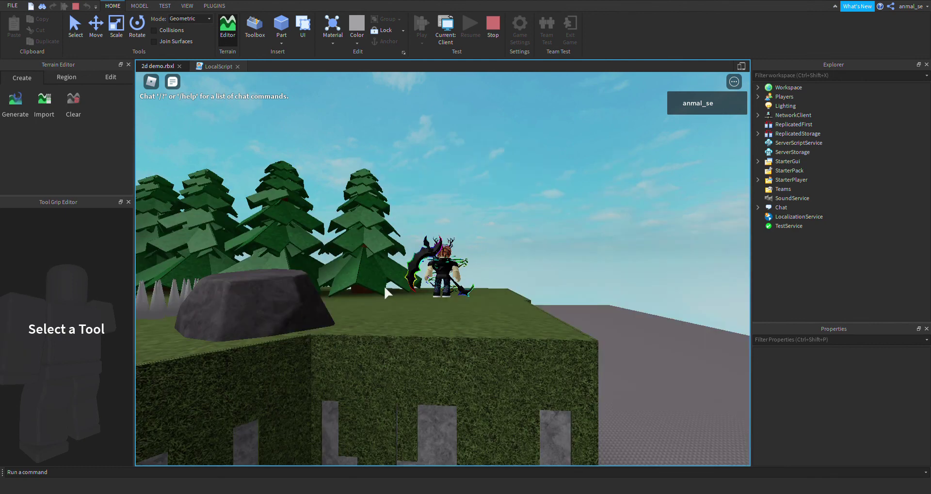
# Run the character from the spawn over the rock and past all the spike groups to the cliff edge by the house
pyautogui.press('a')
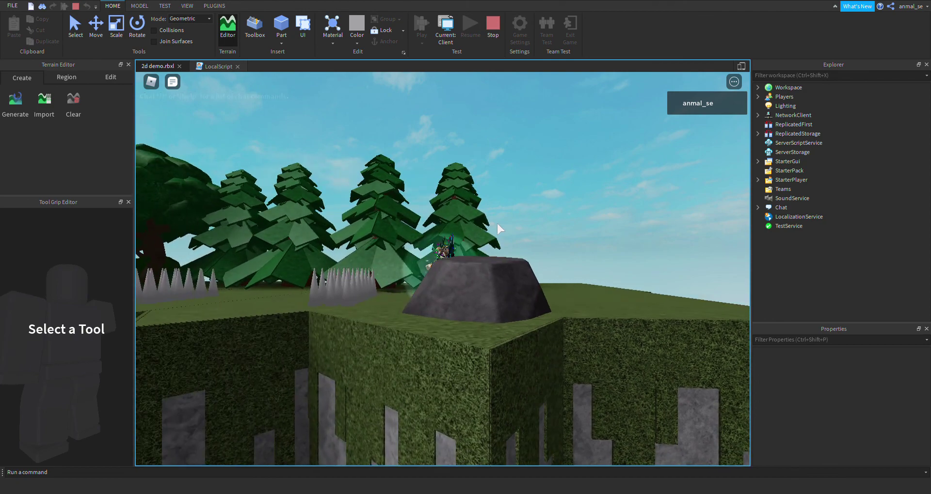
pyautogui.press('a')
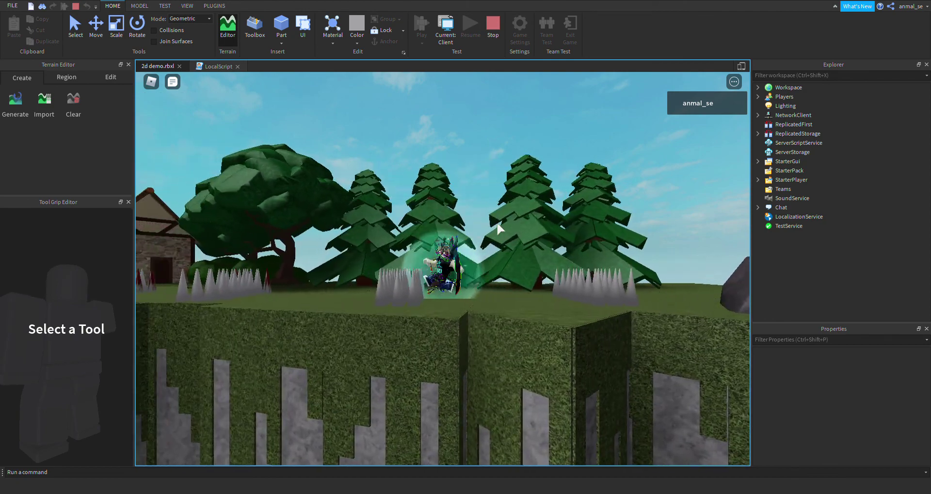
pyautogui.press('space')
pyautogui.press('space')
pyautogui.press('a')
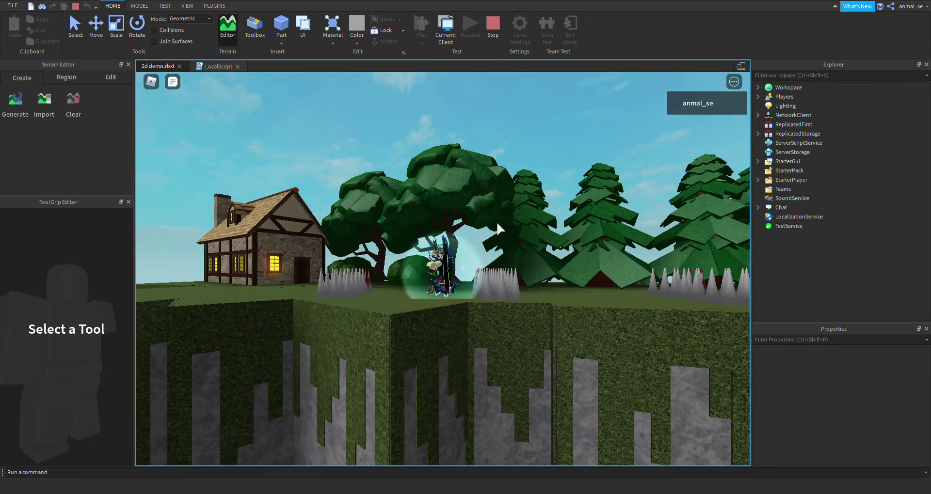
pyautogui.press('a')
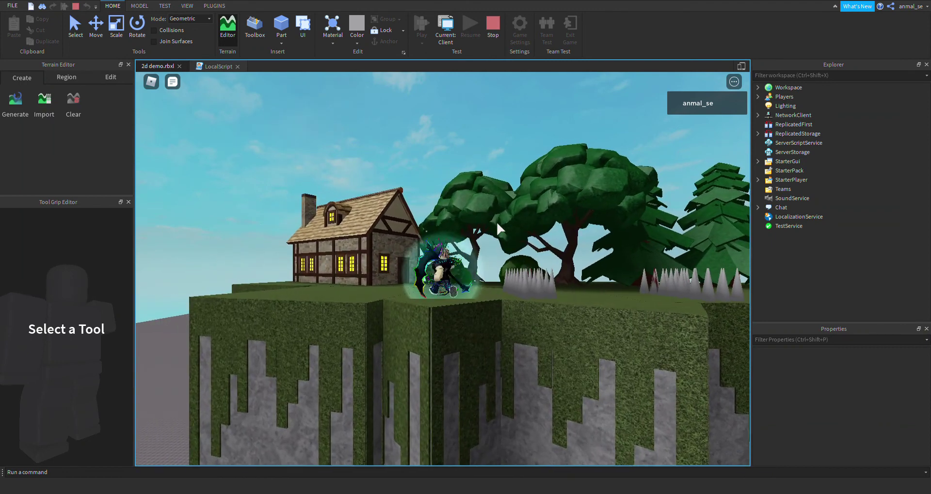
pyautogui.press('a')
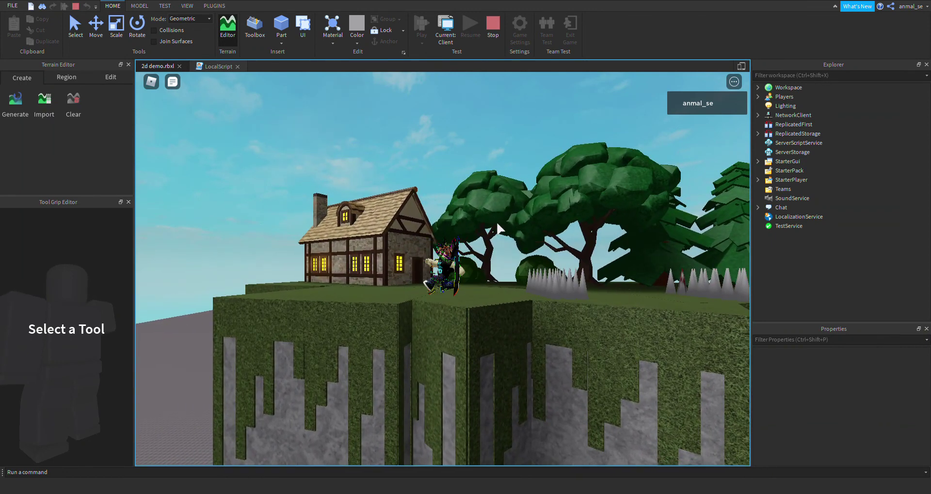
pyautogui.press('a')
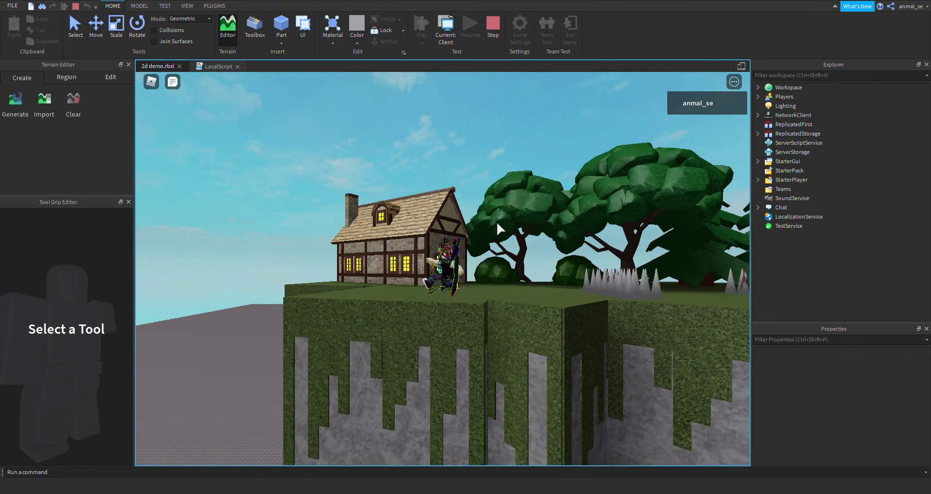
pyautogui.press('a')
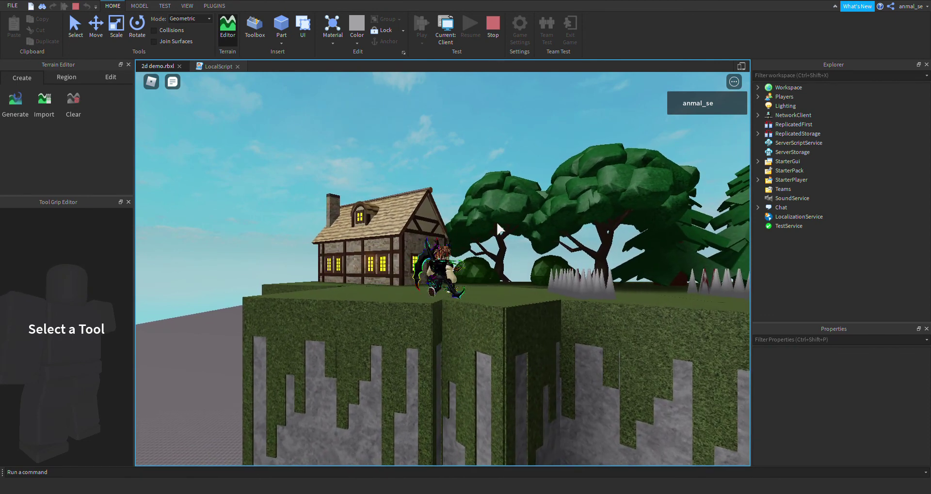
pyautogui.press('a')
pyautogui.press('d')
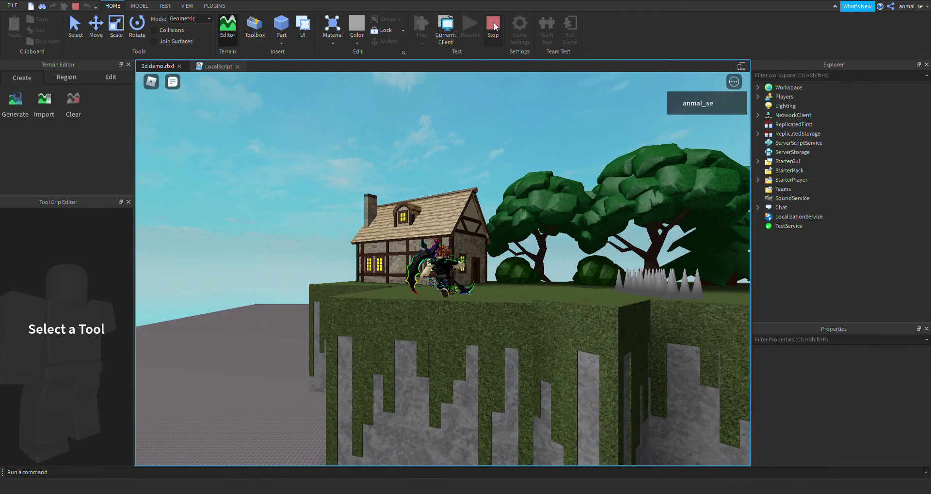